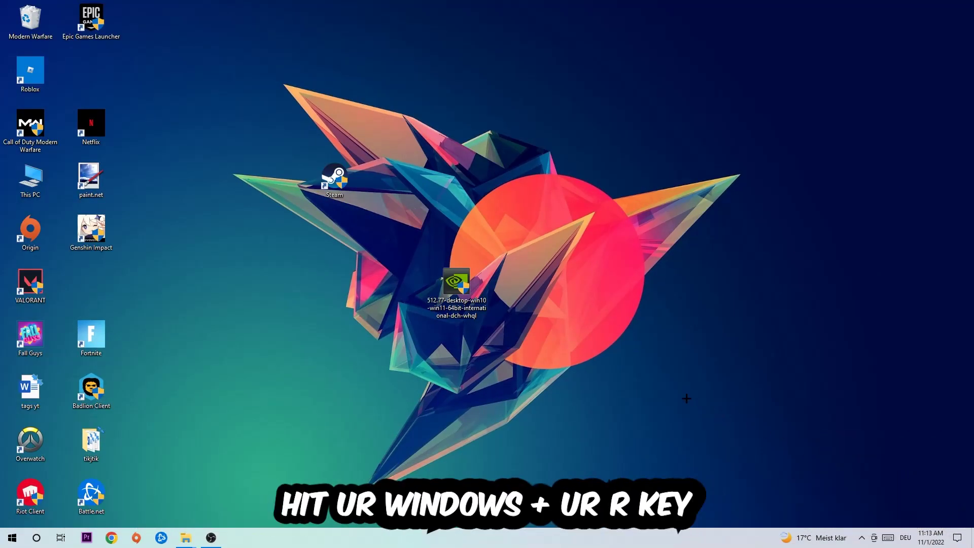
Run ipconfig /flushdns in a maximized Command Prompt to clear the DNS resolver cache
key("super+r")
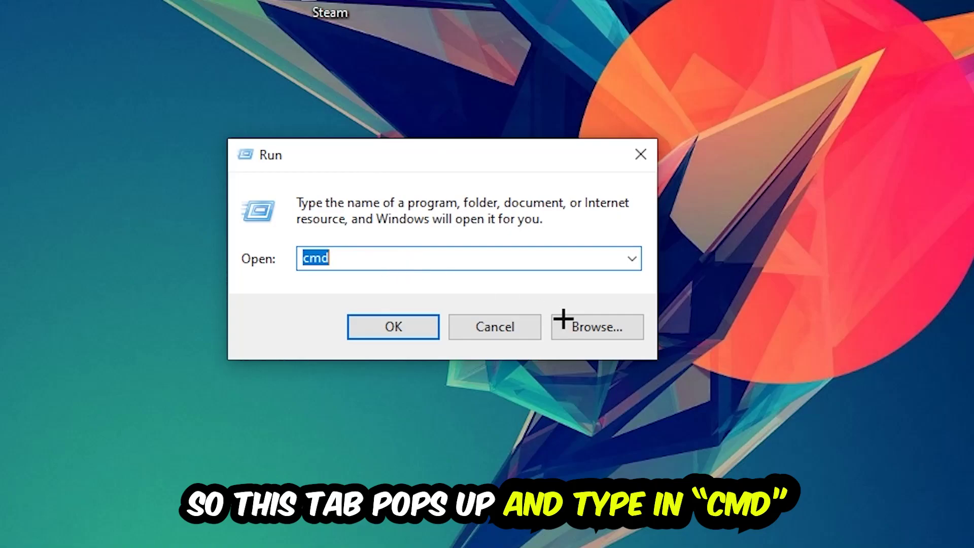
left_click(429, 323)
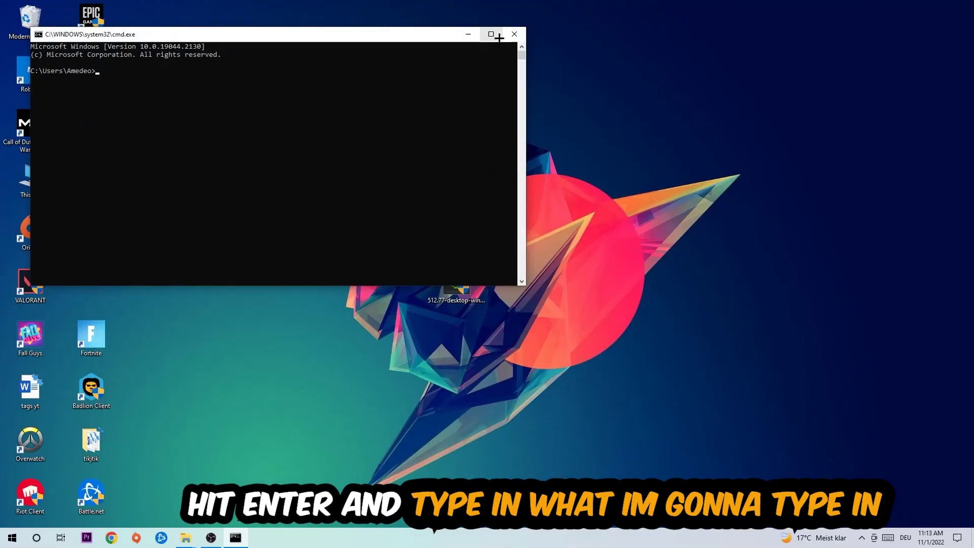
left_click(490, 34)
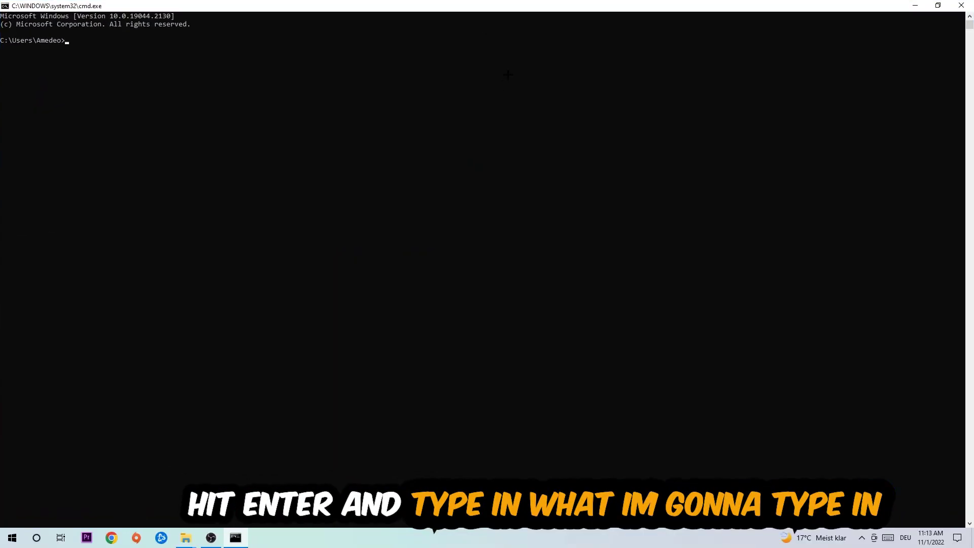
type("i")
type("pc")
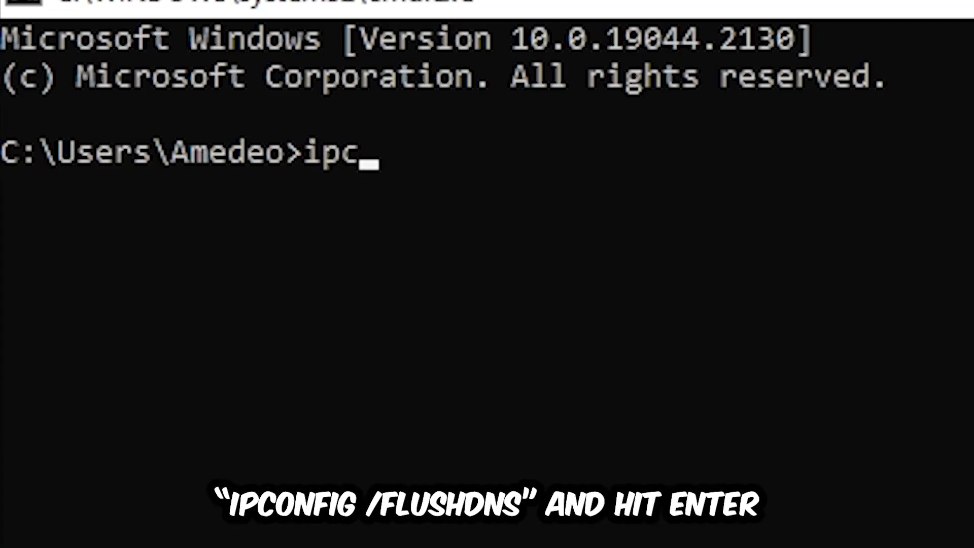
type("onfig /")
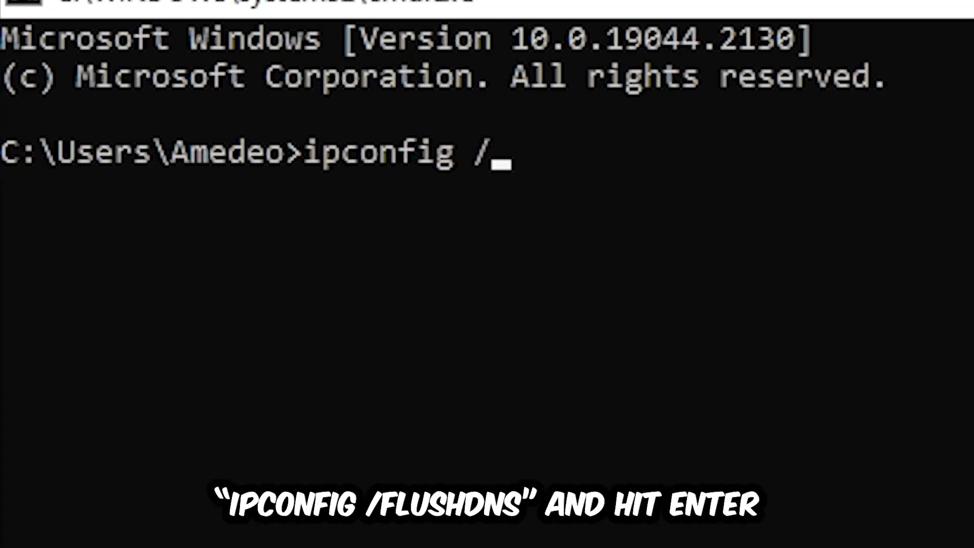
type("fk")
key("BackSpace")
type("lus")
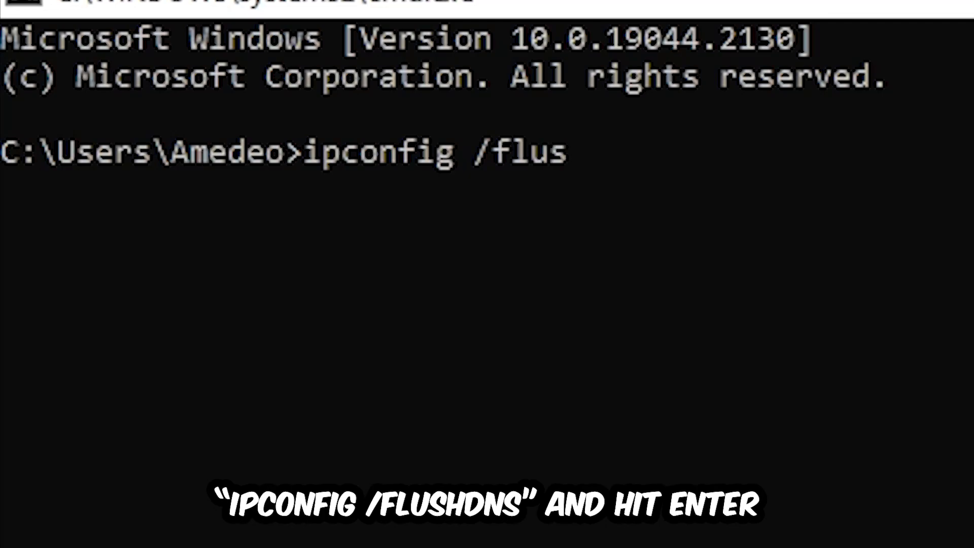
type("hdns")
key("Return")
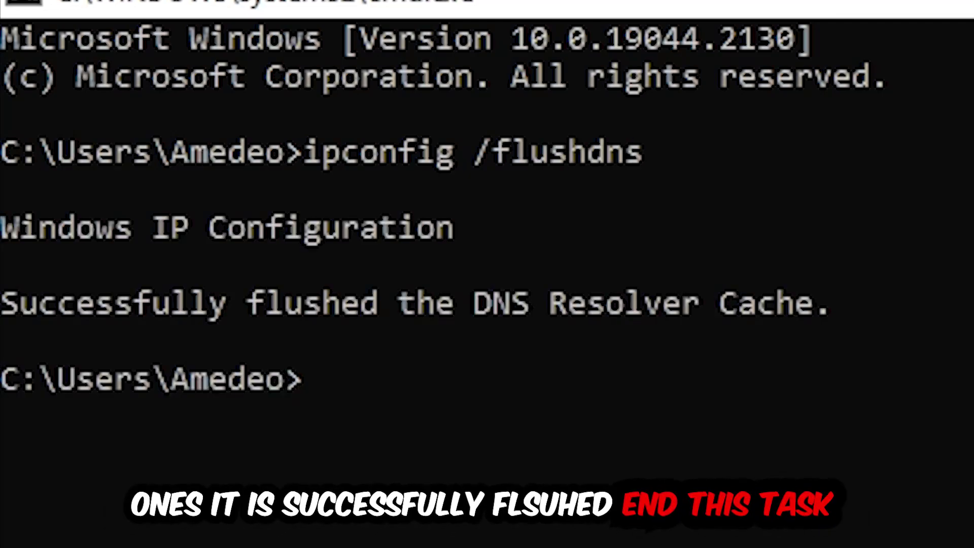
Close Command Prompt and open Network & Internet in Settings from the Start menu
key("alt+F4")
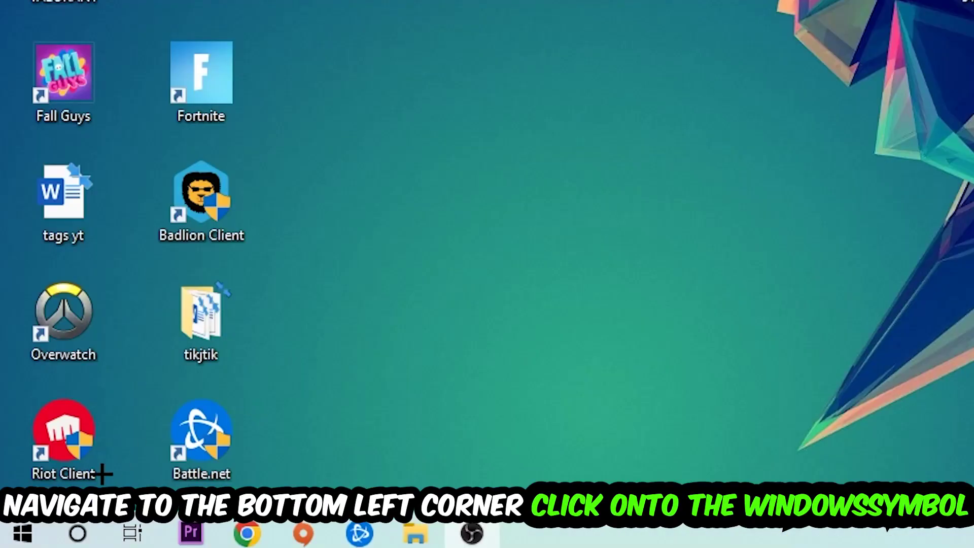
left_click(11, 537)
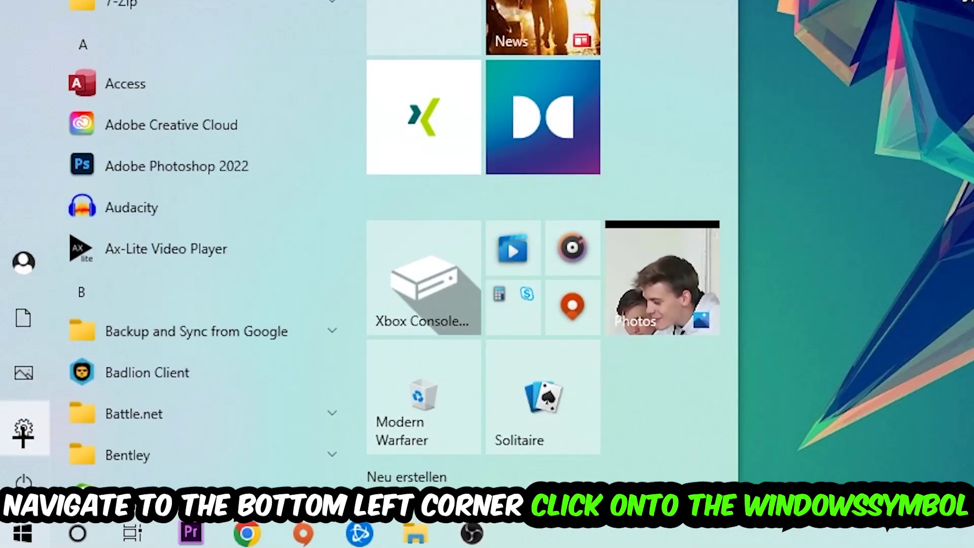
left_click(23, 429)
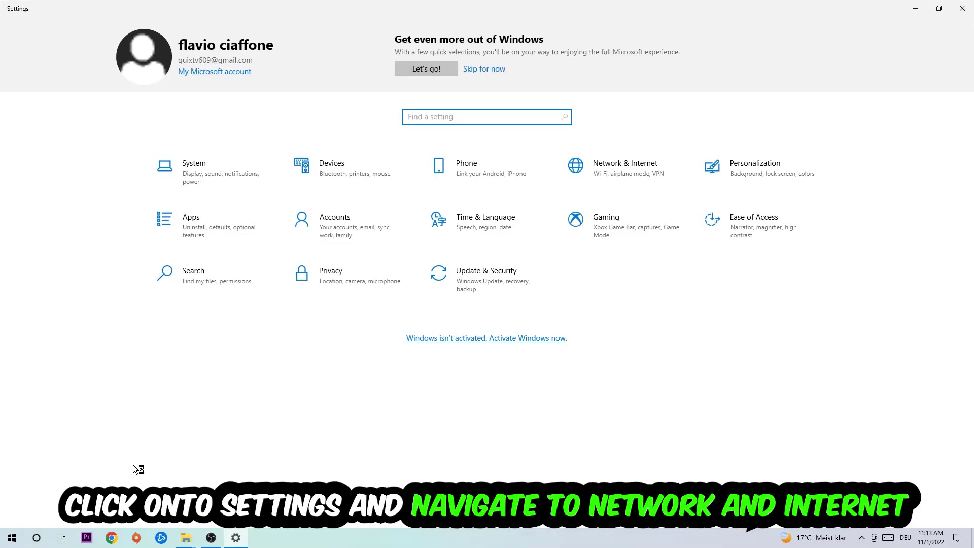
left_click(643, 164)
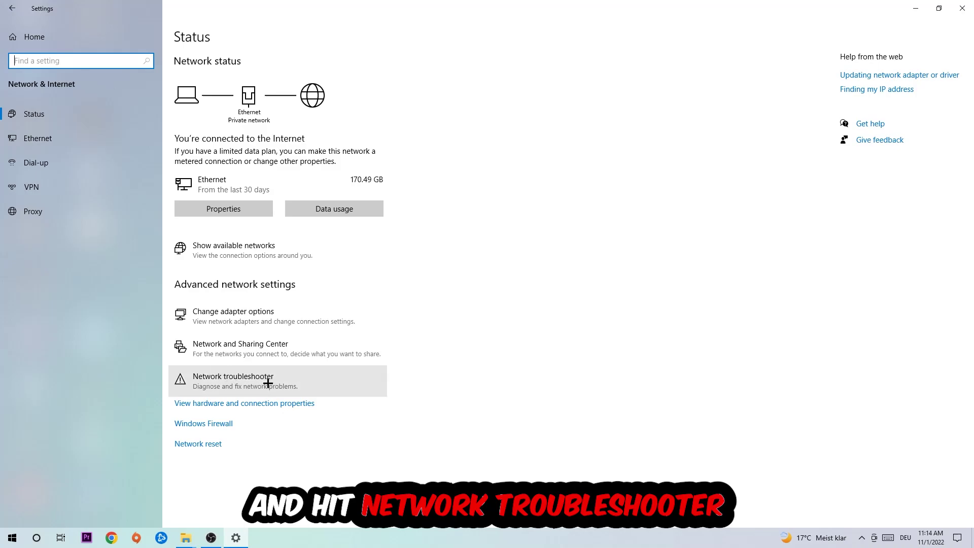
Open Ethernet Properties from Network and Sharing Center through the Ethernet Status window
left_click(297, 346)
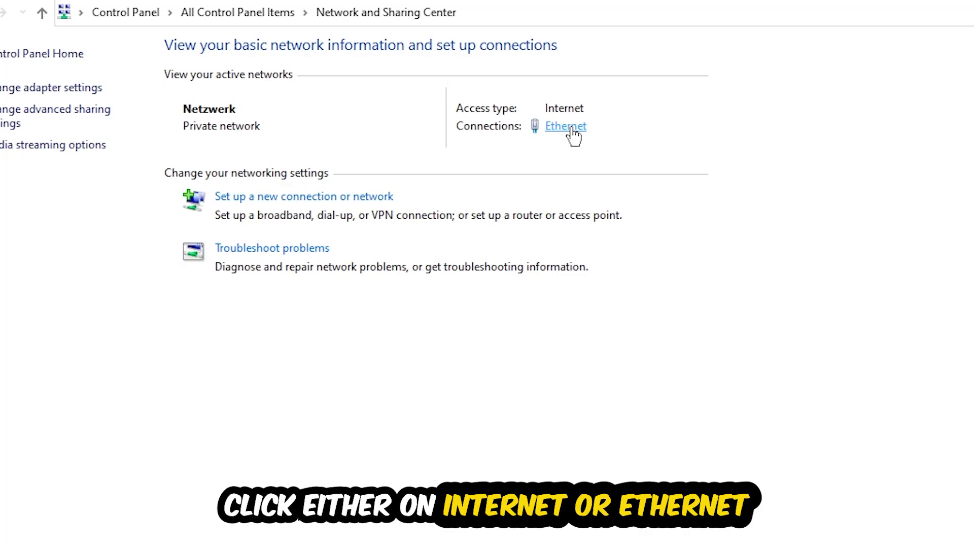
left_click(569, 130)
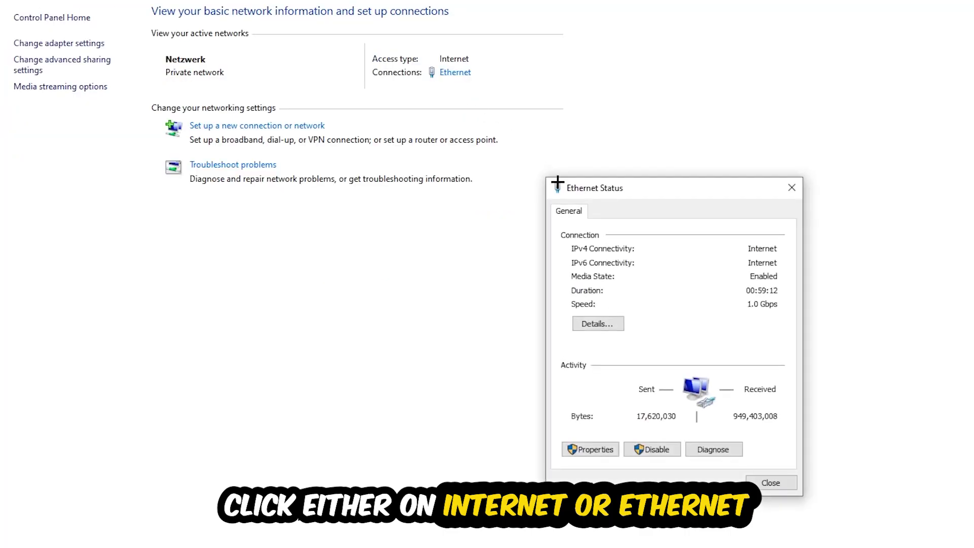
left_click_drag(558, 186, 448, 124)
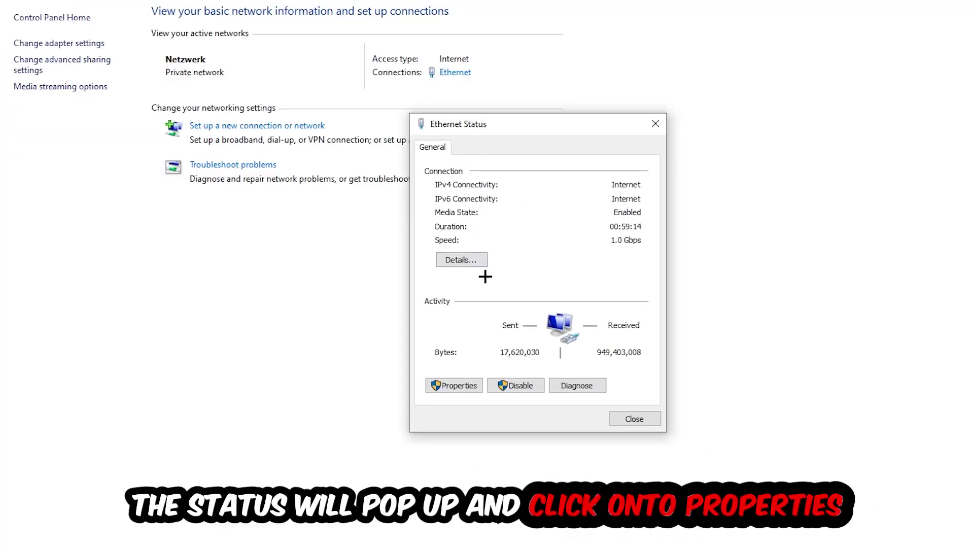
left_click(455, 388)
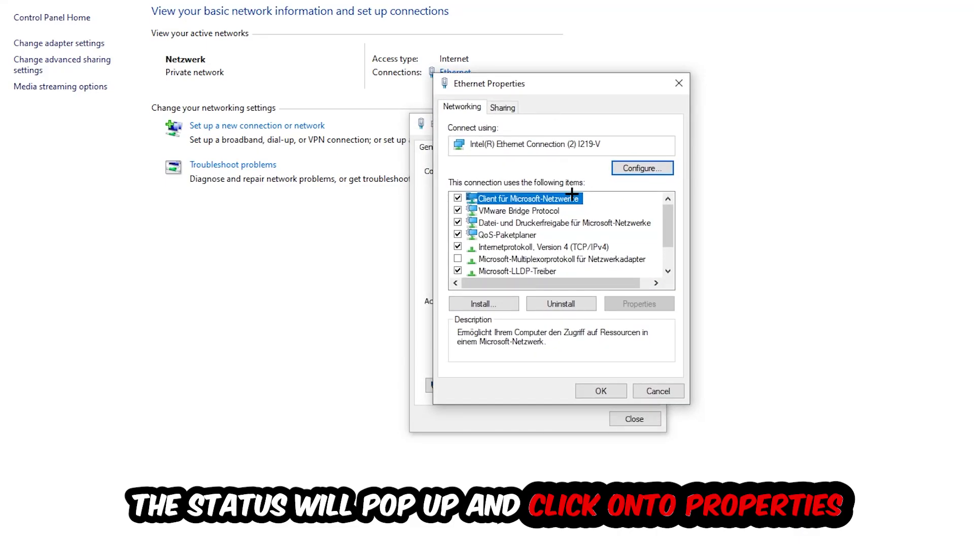
Switch Internetprotokoll Version 4 (TCP/IPv4) to manual DNS server addresses and close all connection windows
double_click(515, 247)
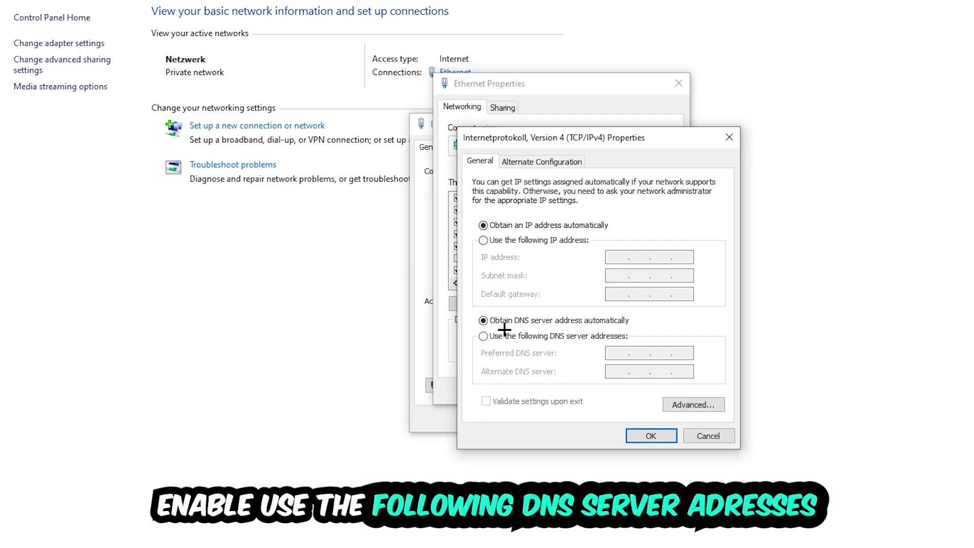
left_click(498, 335)
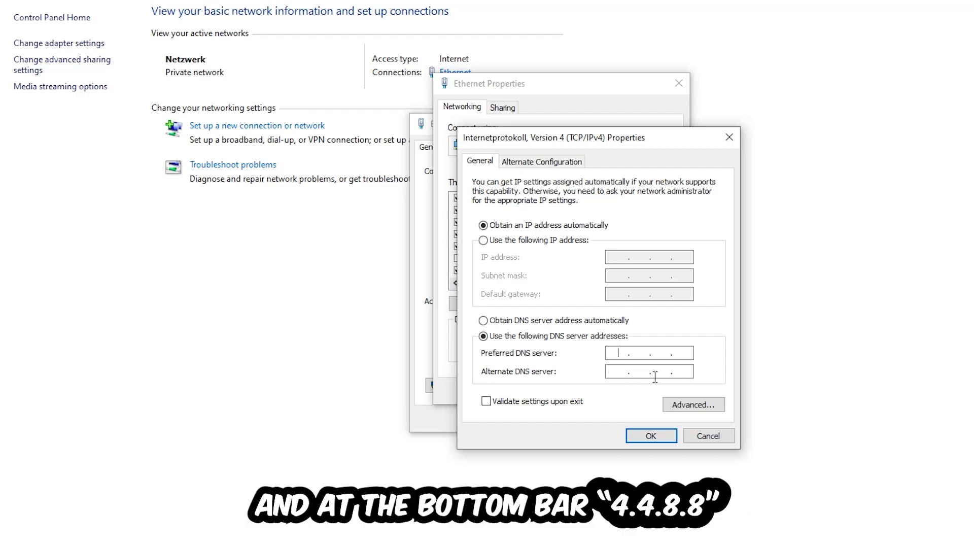
left_click(650, 436)
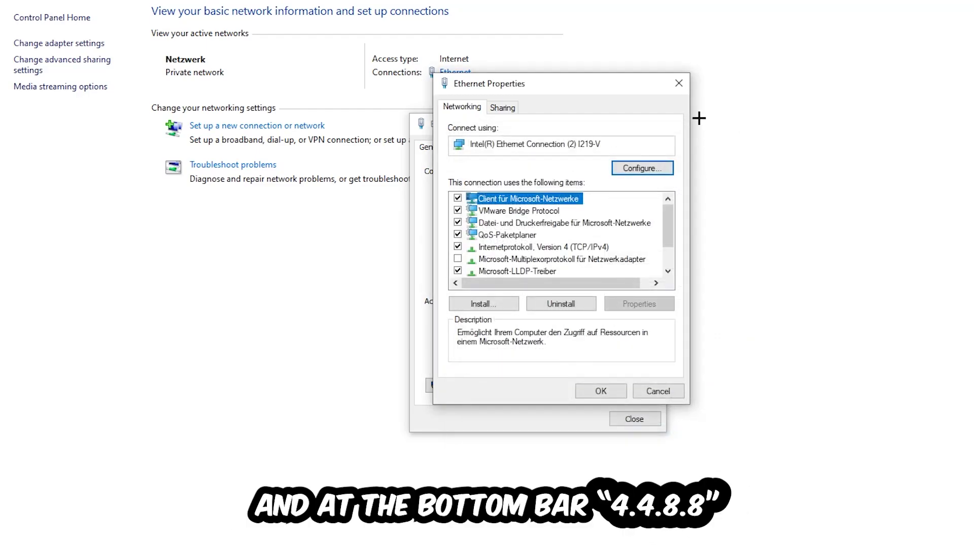
left_click(679, 85)
left_click(655, 123)
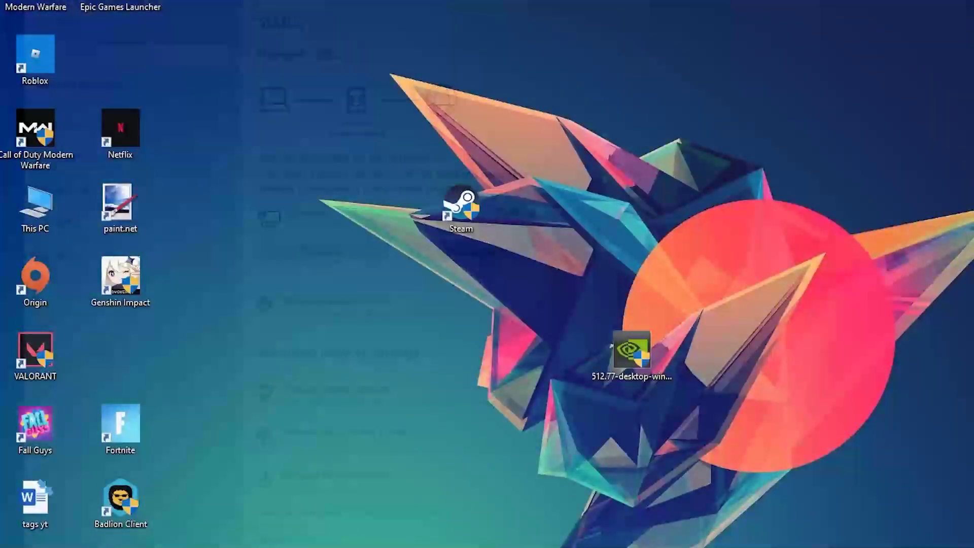